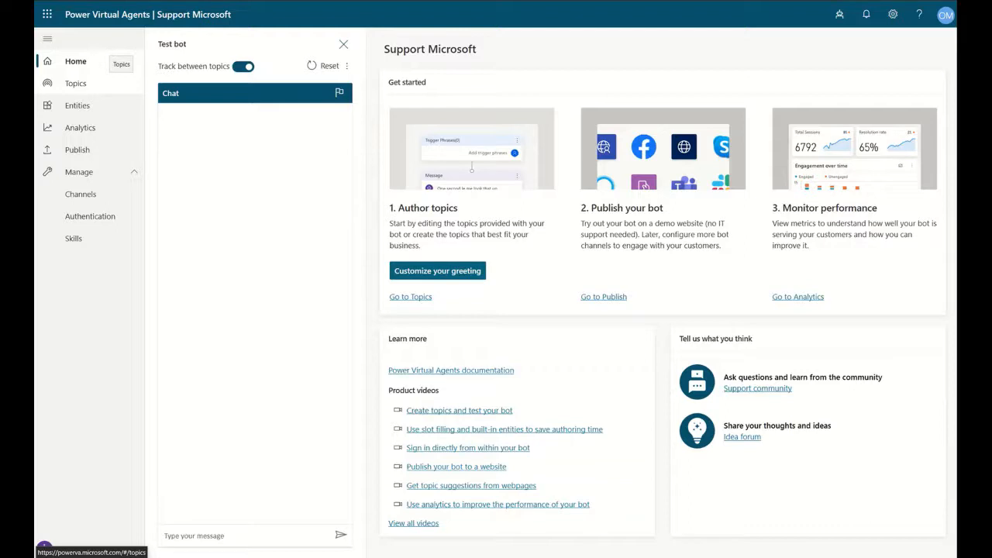
# Step: Review the channels available for the bot and its list of existing topics
pyautogui.click(74, 193)
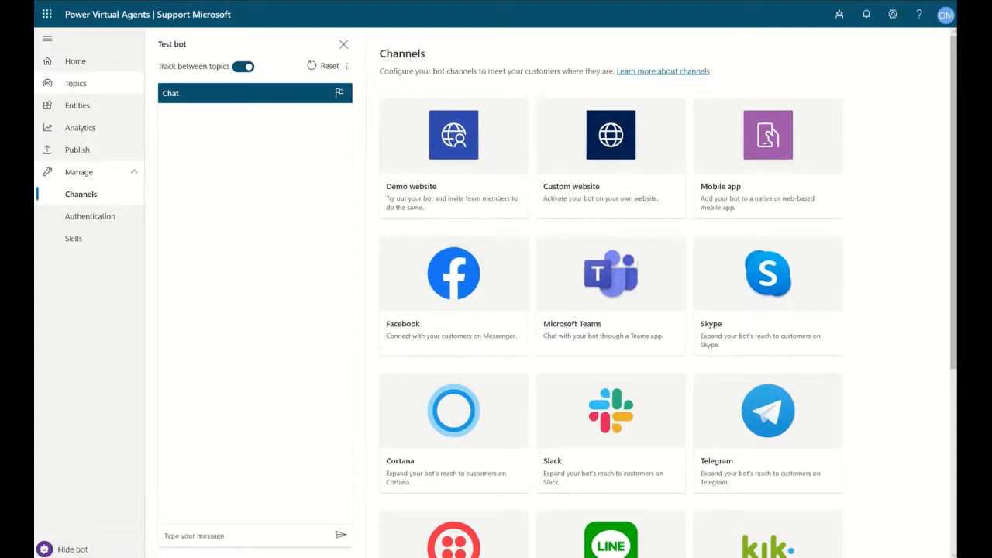
pyautogui.click(76, 83)
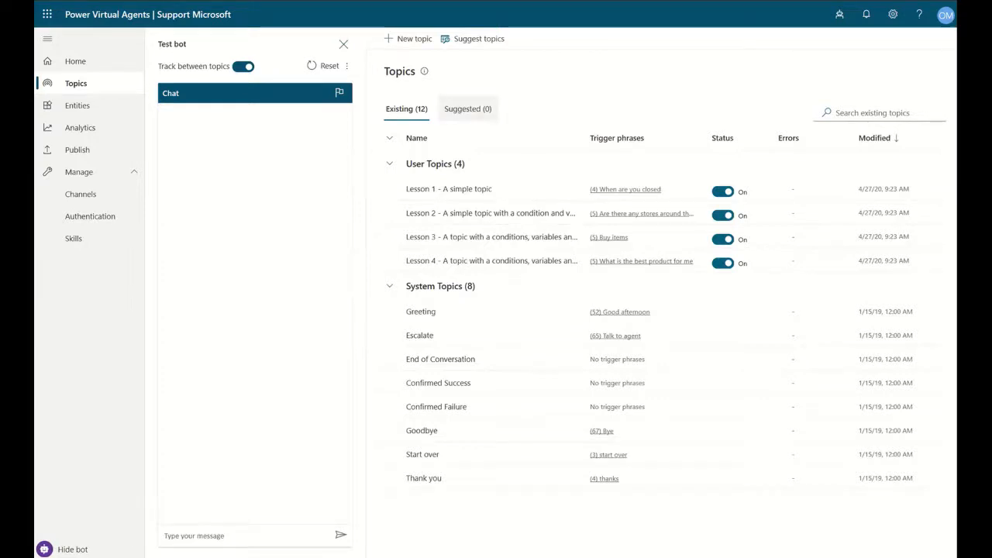
pyautogui.click(467, 108)
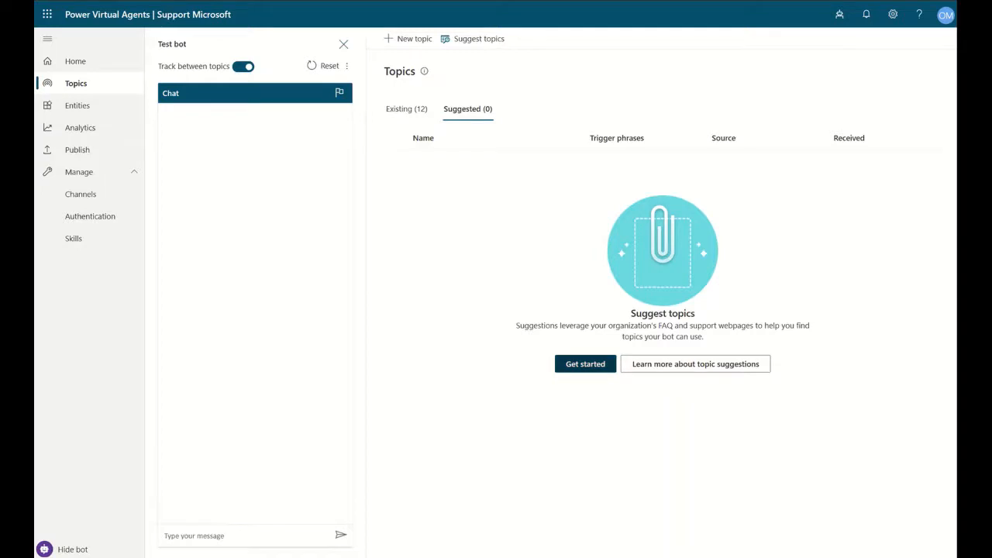
pyautogui.click(585, 363)
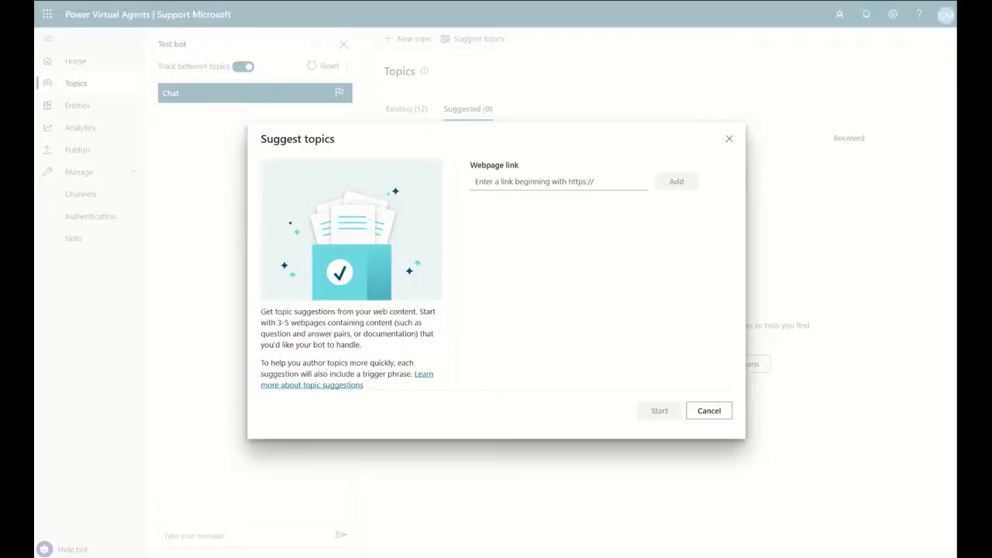
pyautogui.click(558, 181)
pyautogui.hotkey('ctrl', 'v')
pyautogui.click(676, 181)
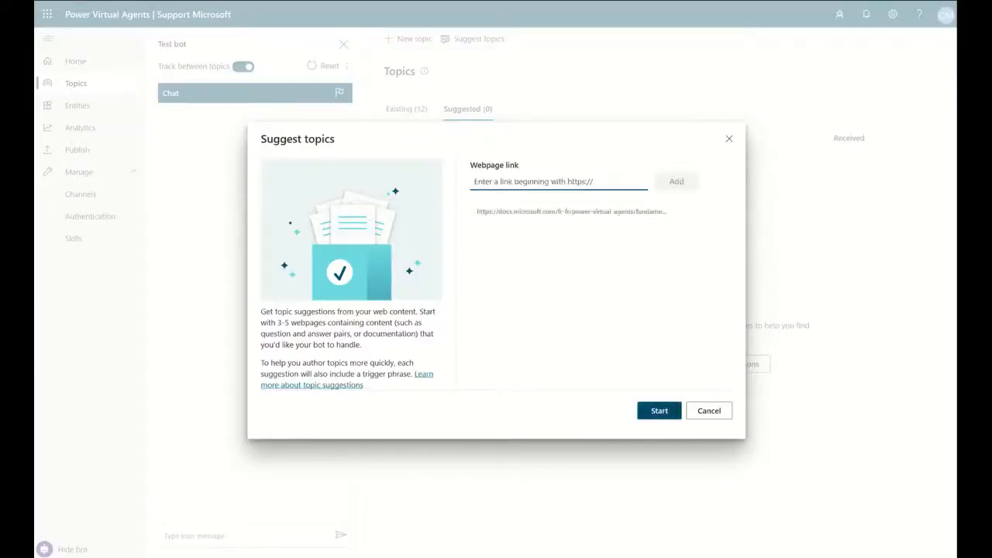
pyautogui.click(660, 411)
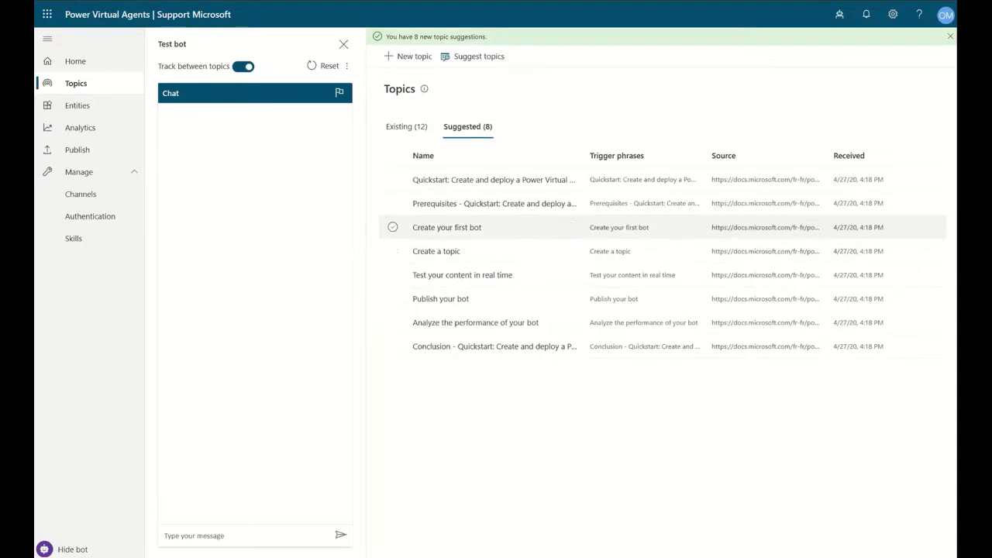
# Step: Add the suggestions "Create your first bot", "Create a topic" and "Publish your bot" to the bot's existing topics
pyautogui.click(393, 227)
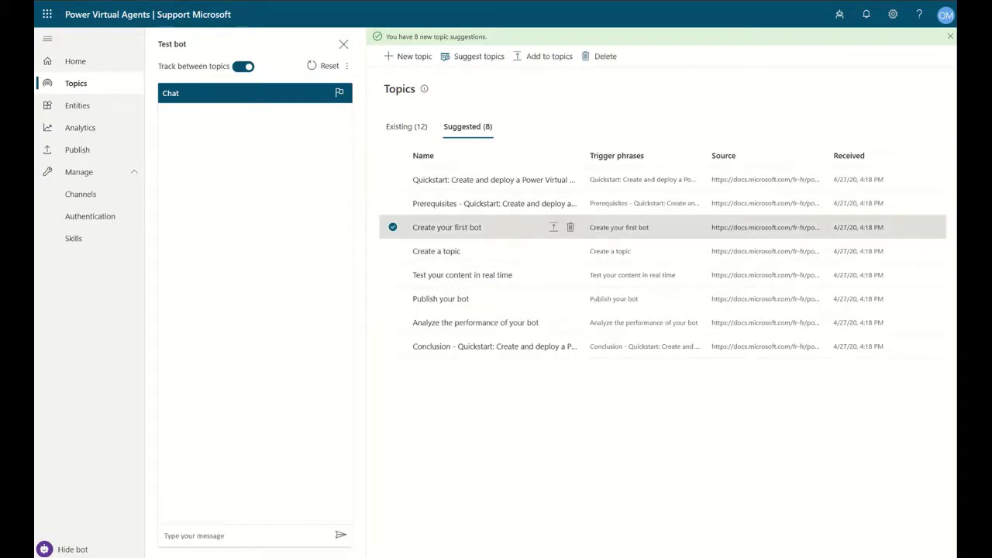
pyautogui.click(393, 251)
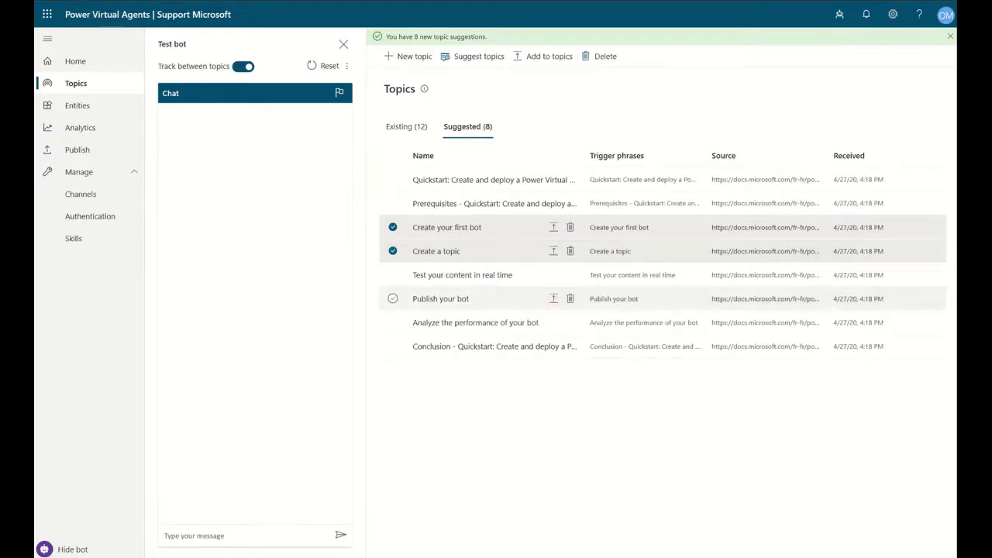
pyautogui.click(393, 298)
pyautogui.click(547, 56)
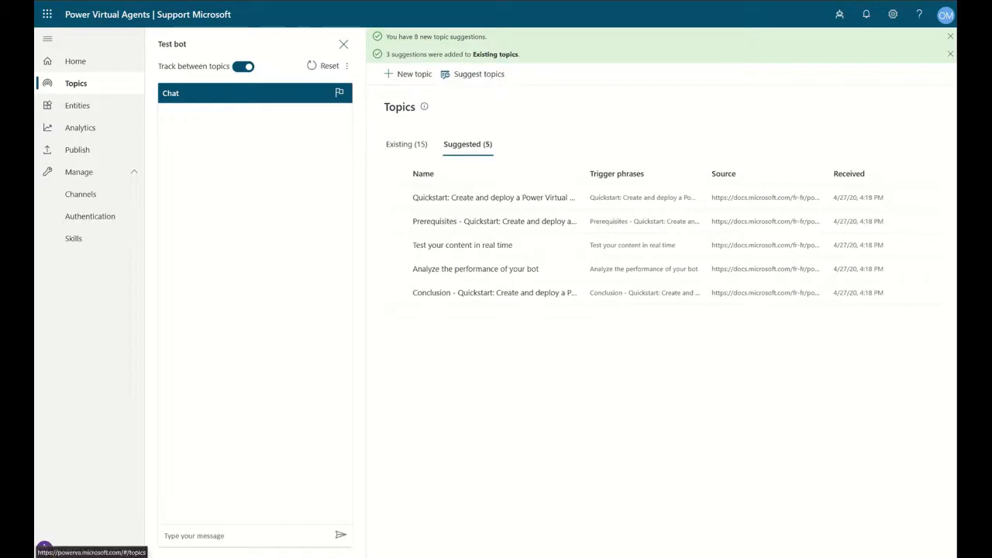
# Step: Add the trigger phrase "Comment je créer un bot ?" to the "Create your first bot" topic and save it
pyautogui.click(76, 83)
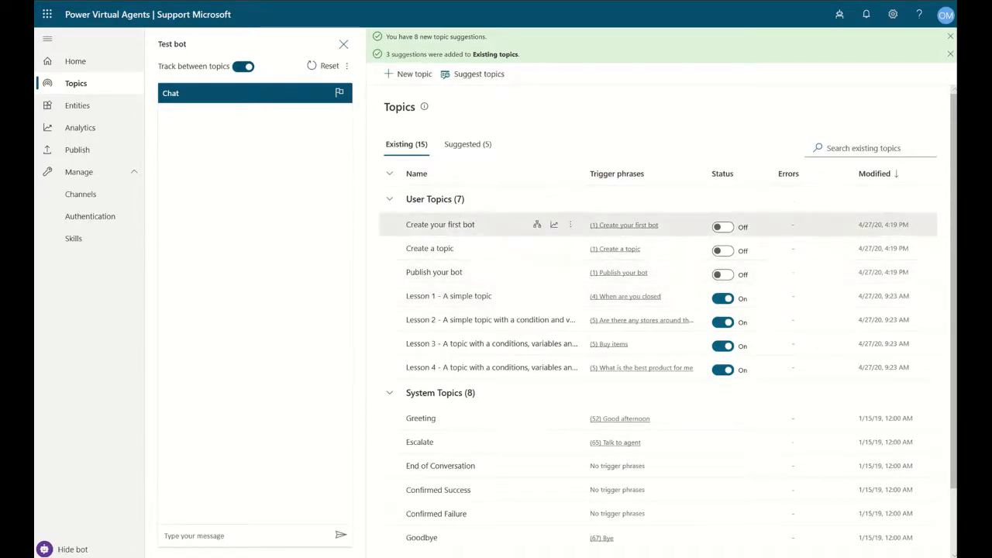
pyautogui.click(439, 224)
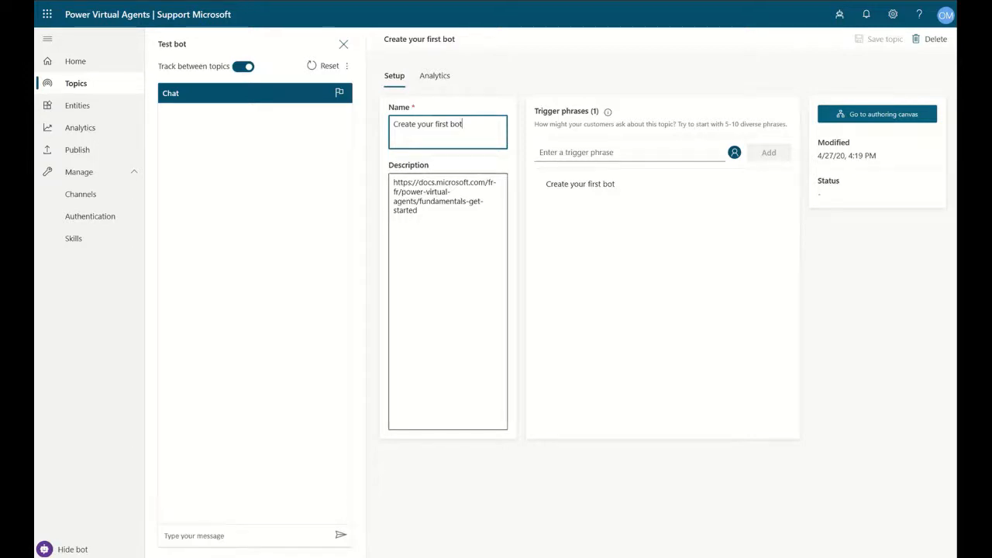
pyautogui.click(589, 152)
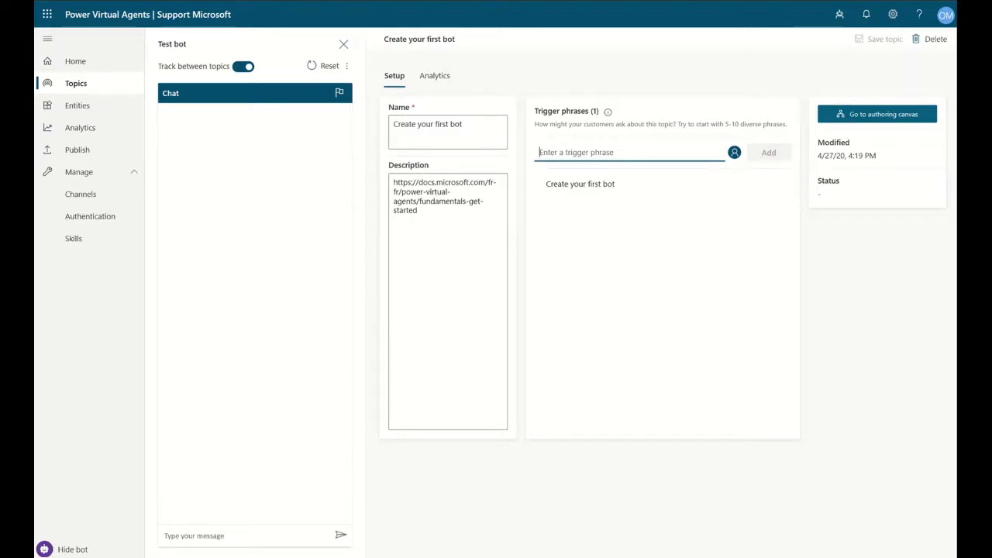
pyautogui.write('Comment je ')
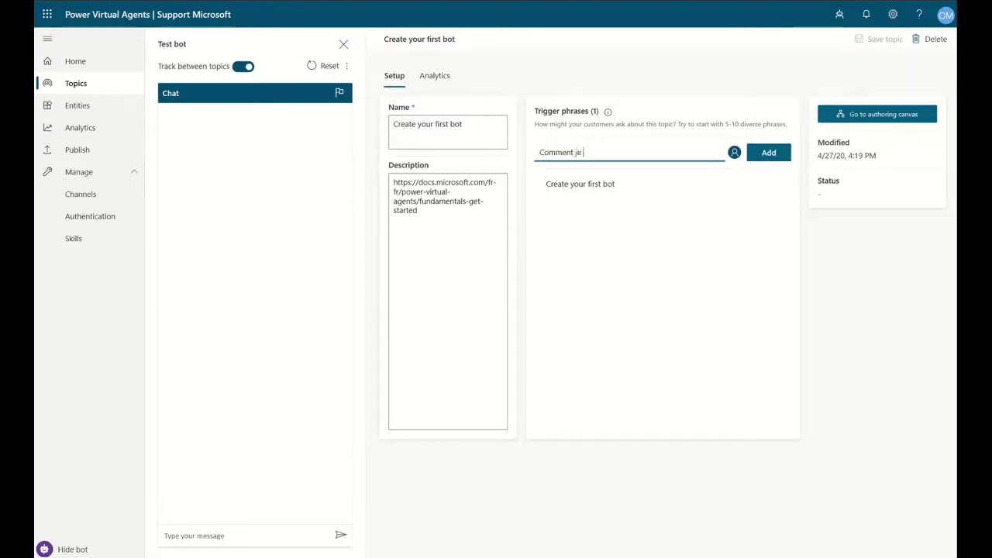
pyautogui.write('créer un bot ?')
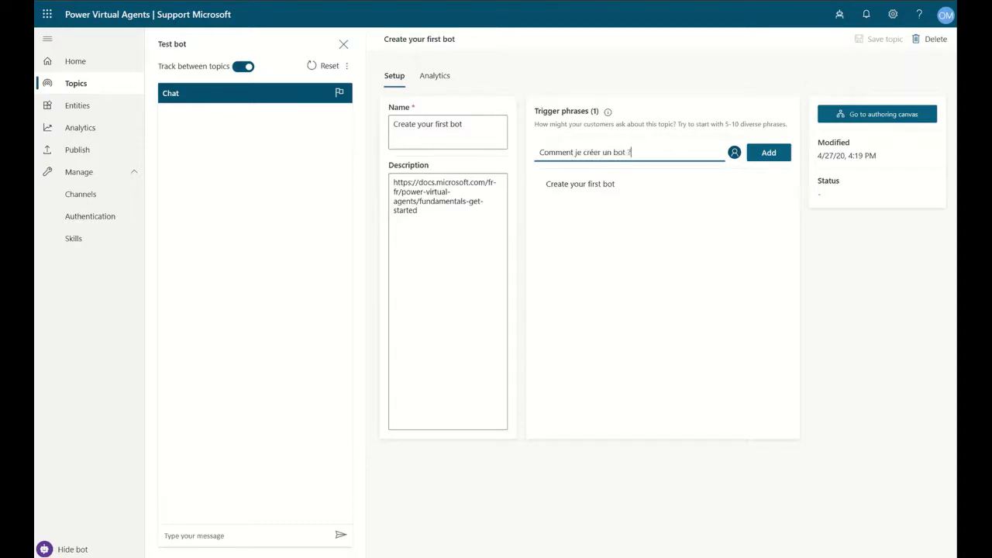
pyautogui.press('Return')
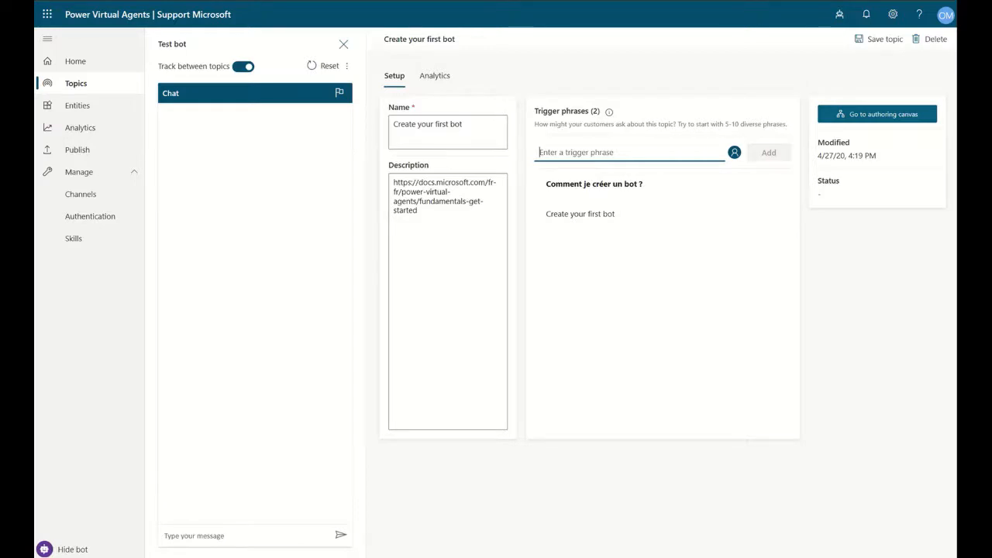
pyautogui.moveTo(775, 184)
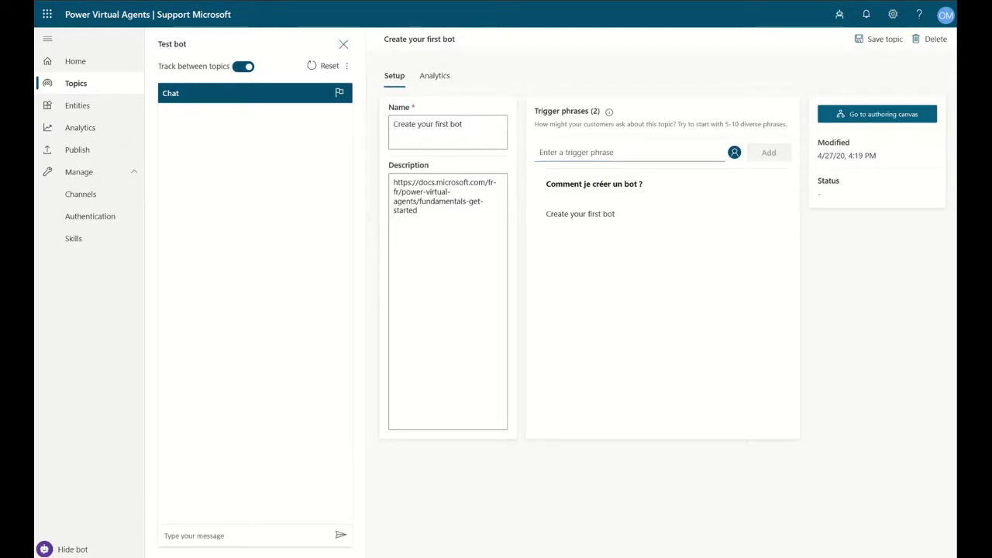
pyautogui.click(879, 39)
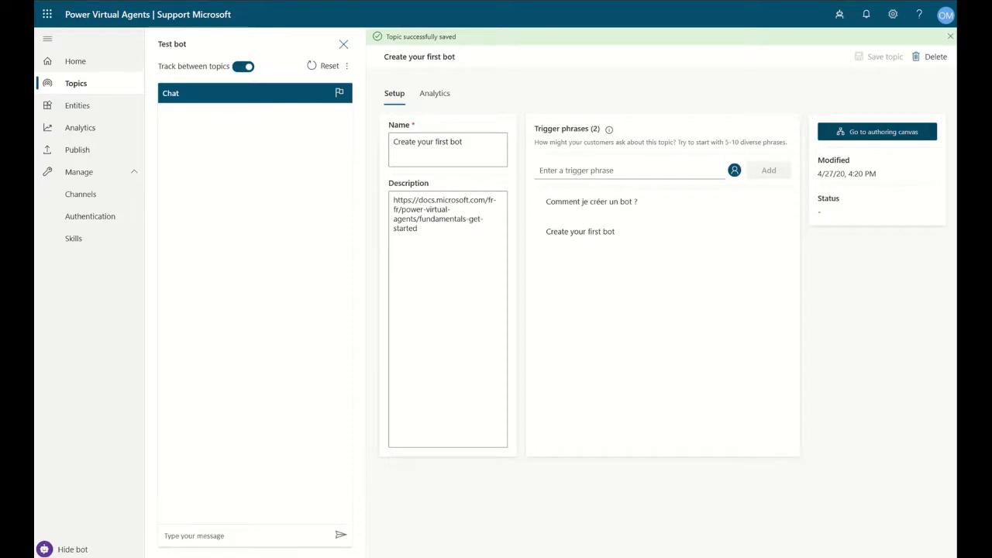
# Step: Examine the topic's conversation flow in the authoring canvas and compare it with the source documentation page
pyautogui.click(877, 131)
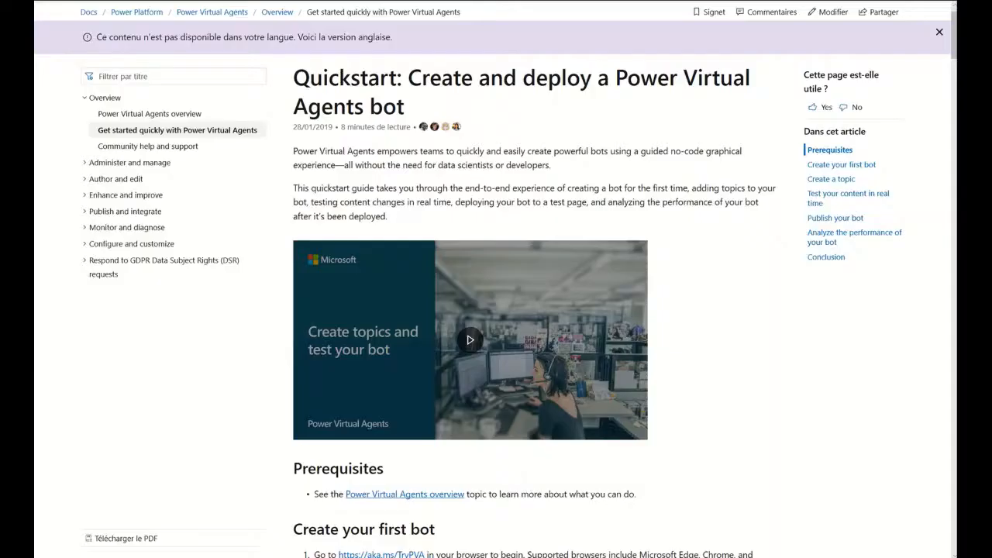
pyautogui.scroll(-3, 496, 310)
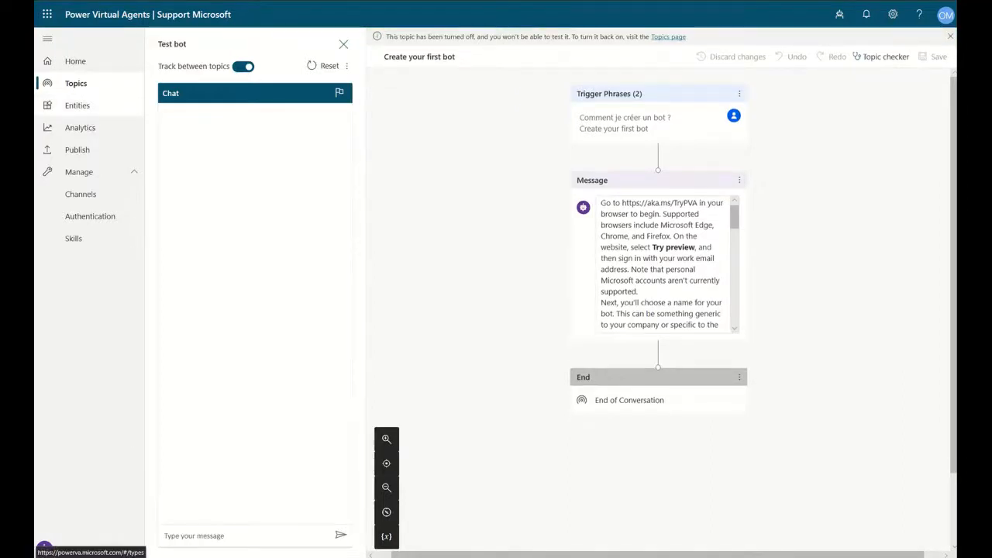
# Step: Turn on the "Create your first bot" topic and test it in the bot chat with "Comment je créer un bot"
pyautogui.click(76, 83)
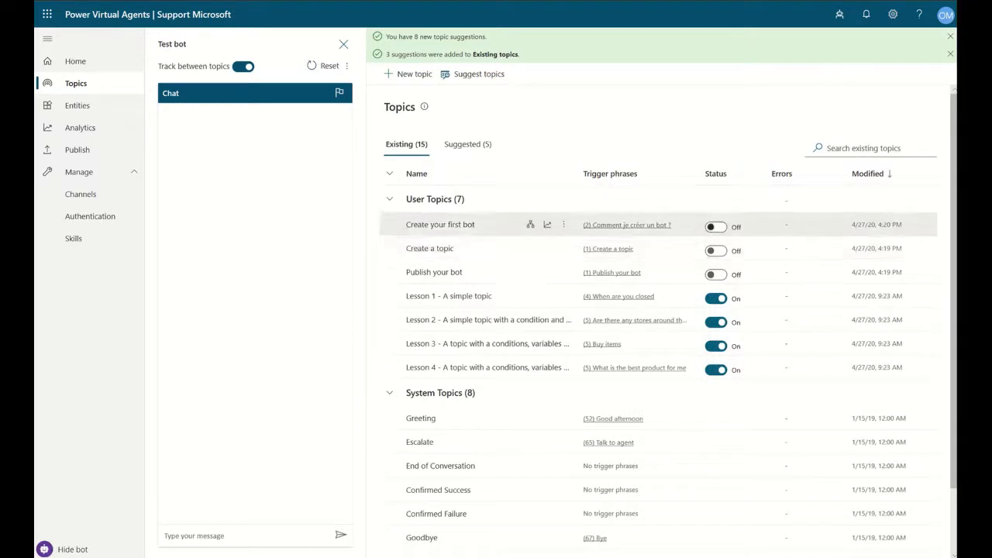
pyautogui.click(716, 226)
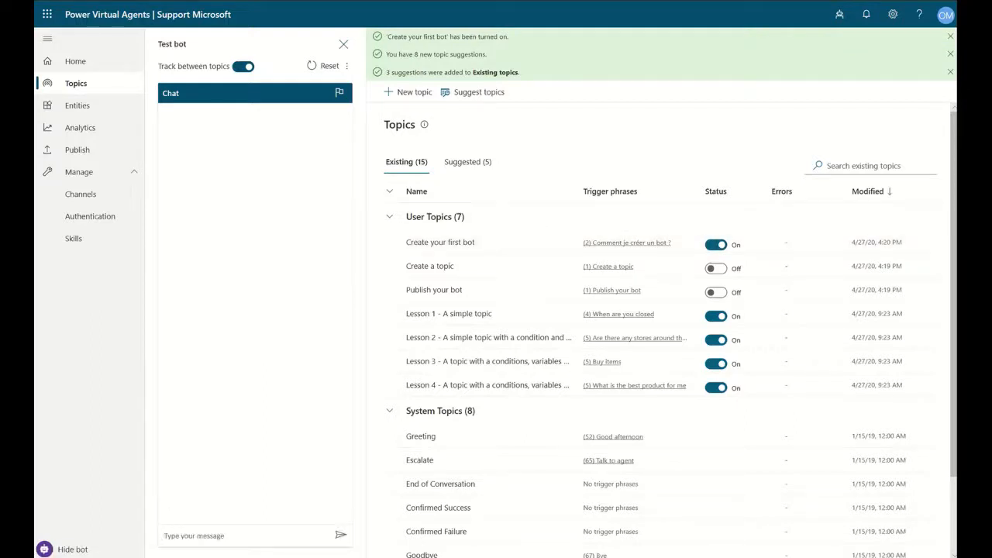
pyautogui.write('comment je créer')
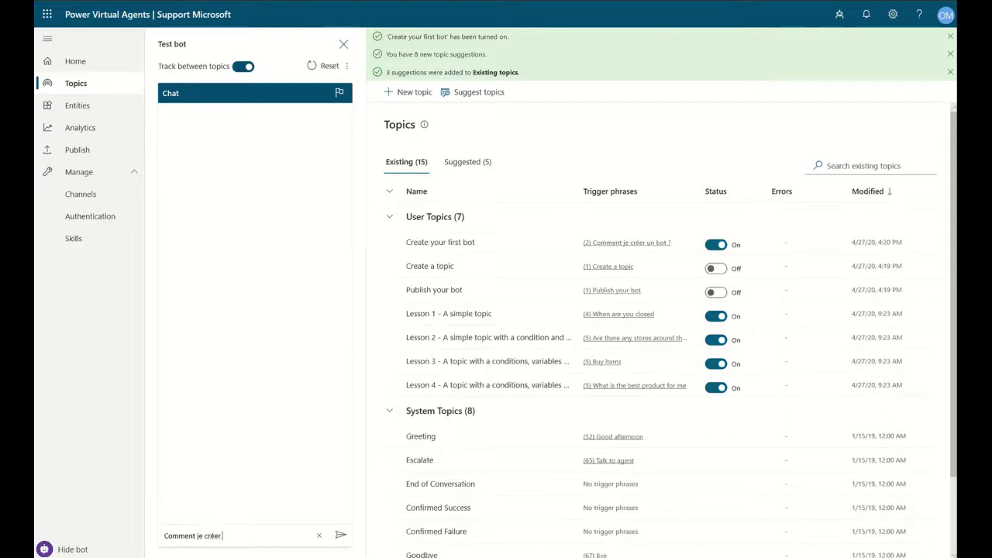
pyautogui.write(' un bot')
pyautogui.press('Return')
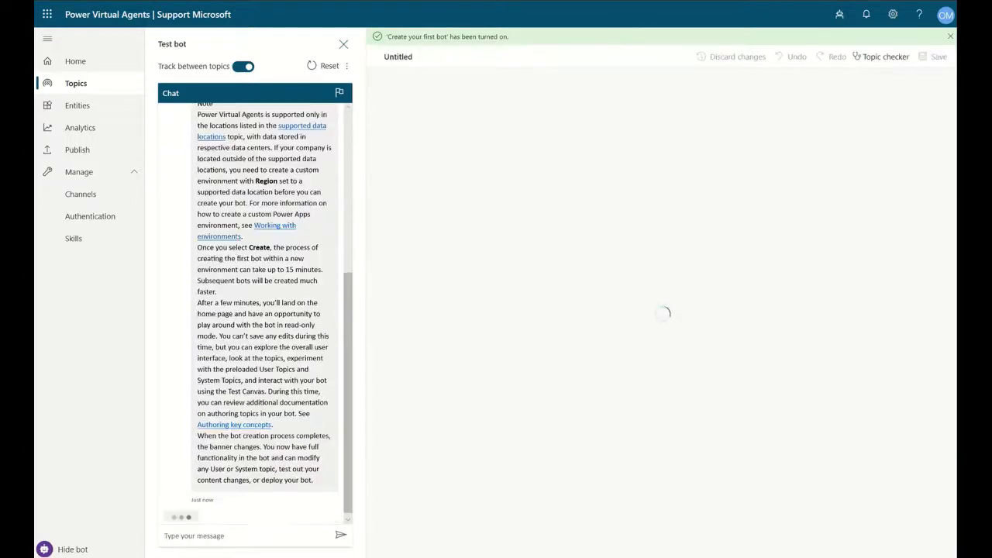
pyautogui.scroll(3, 255, 294)
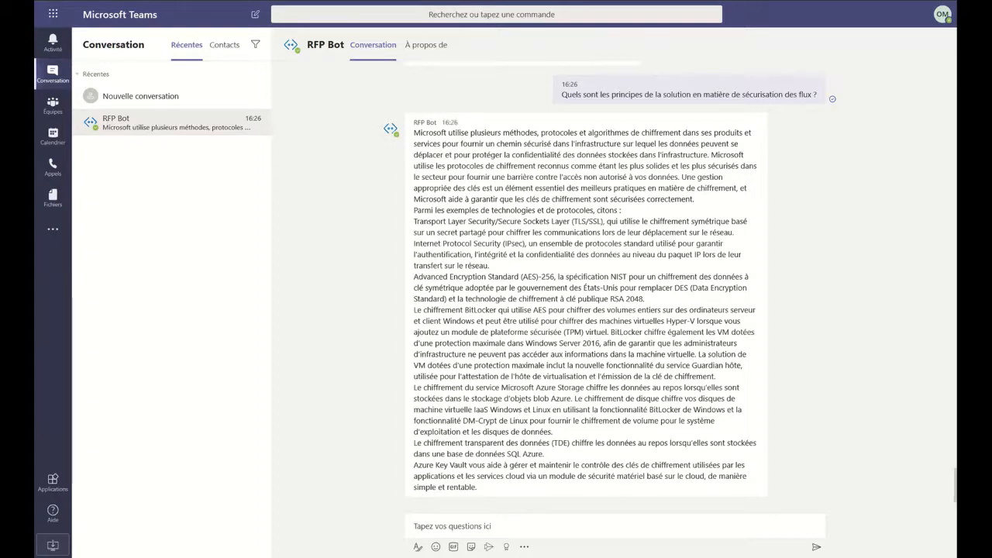
# Step: Switch to Microsoft Teams, greet RFP Bot with "hey" and send it the question "etes vous conforme a la GDPR"
pyautogui.moveTo(690, 90)
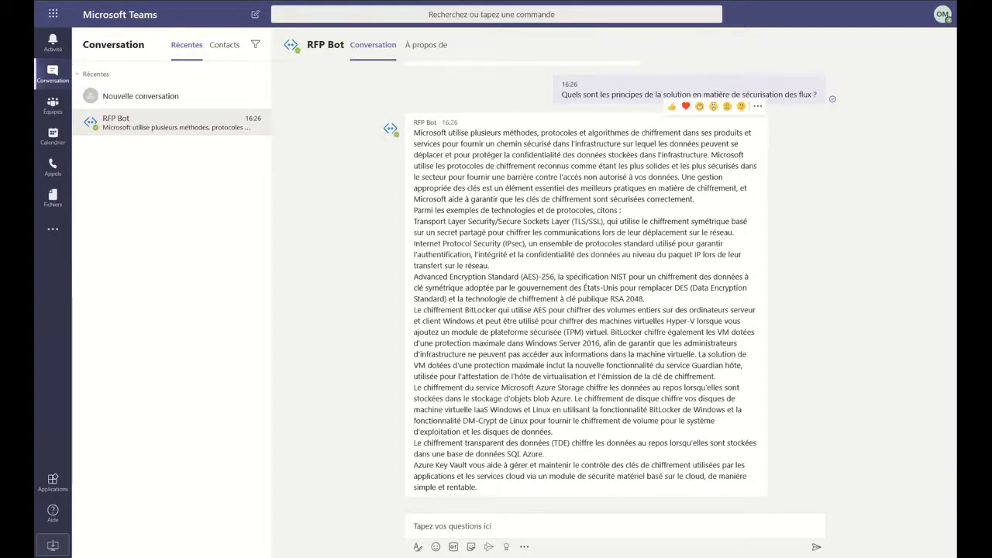
pyautogui.click(543, 526)
pyautogui.write('hey')
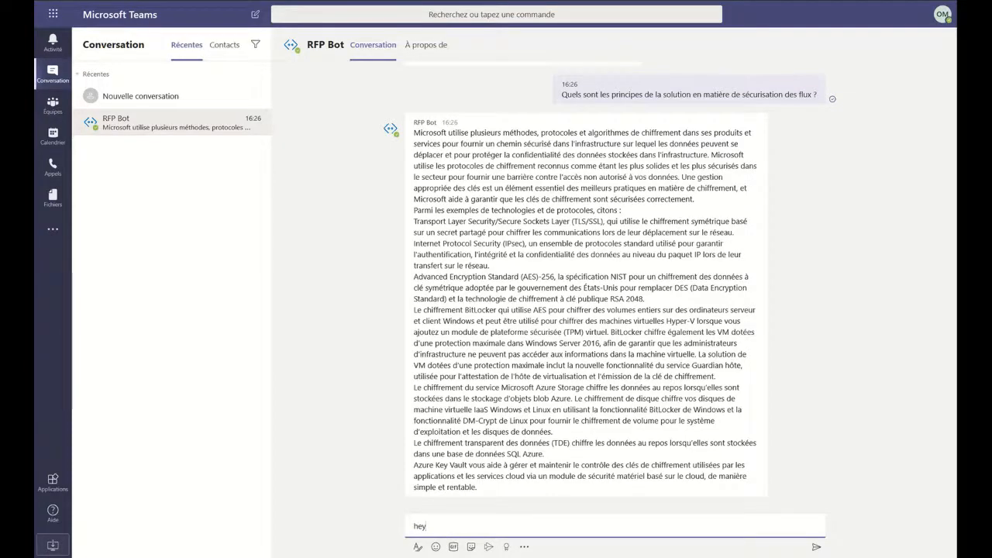
pyautogui.press('Return')
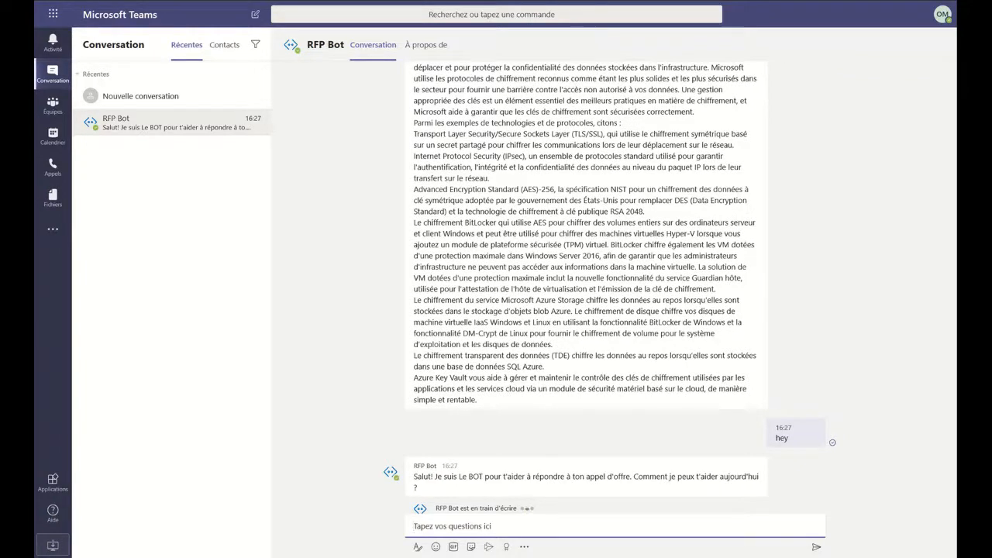
pyautogui.write('etes vous conforme a la GDPR')
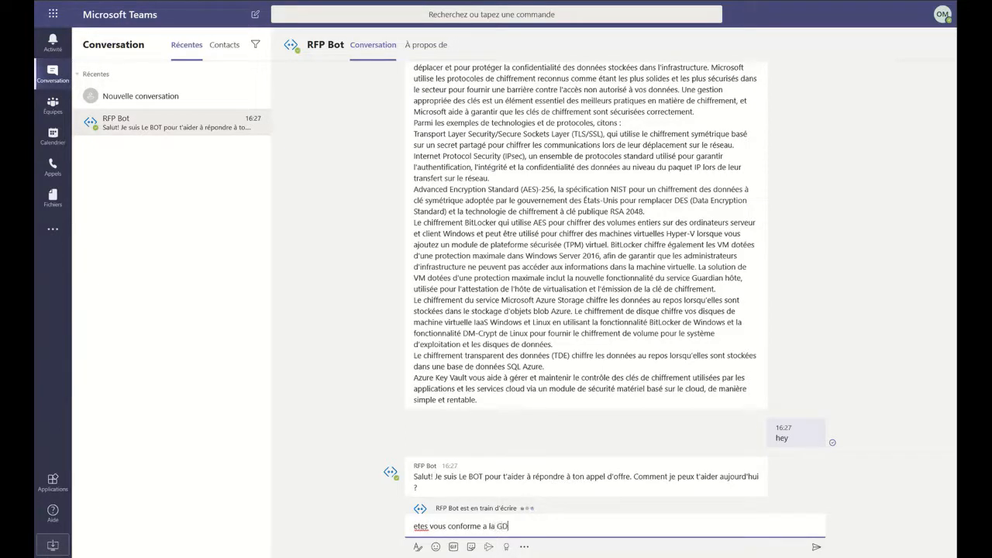
pyautogui.press('Return')
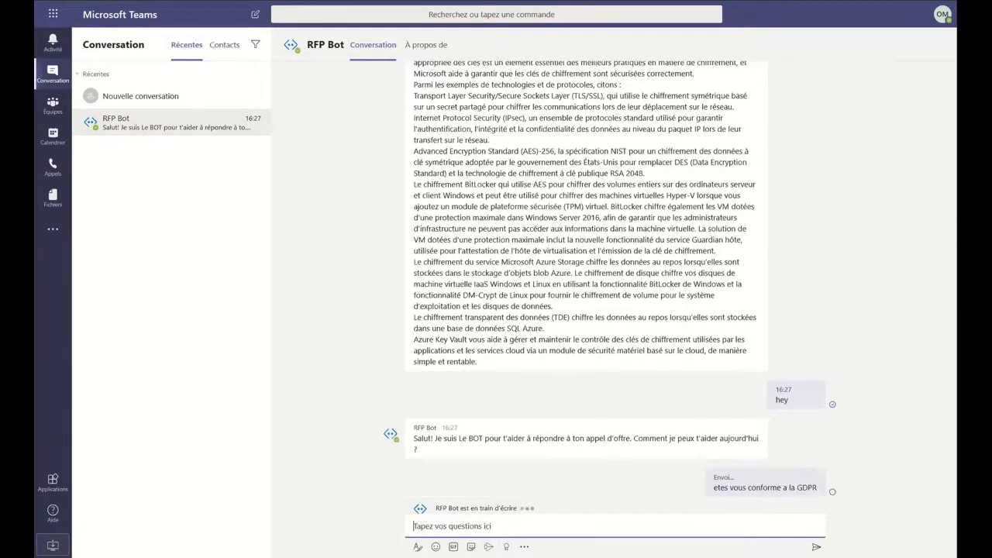